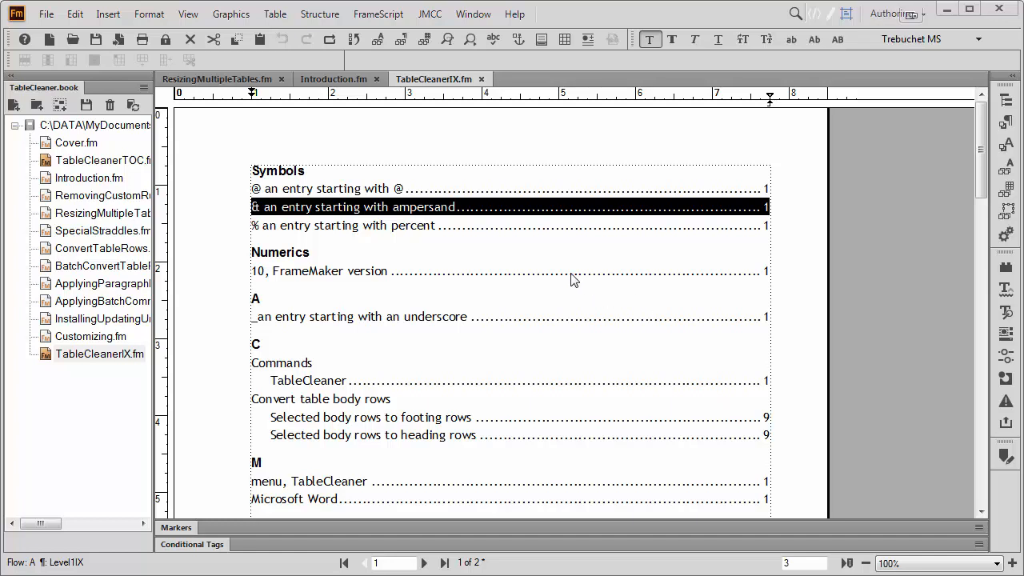
Examine the @, ampersand and percent entries under the Symbols heading of the index.
left_click(328, 192)
triple_click(328, 192)
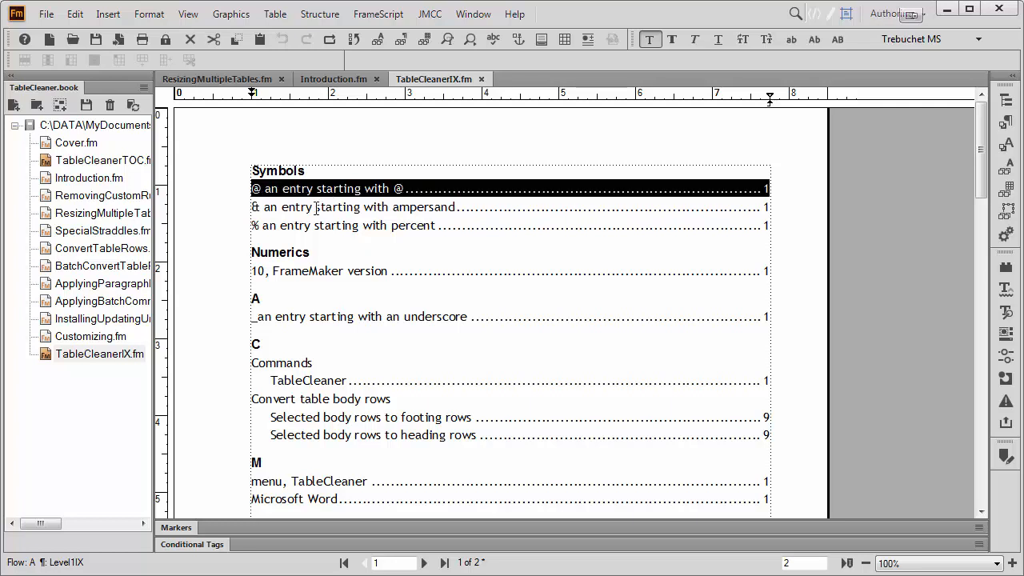
double_click(336, 207)
left_click(318, 210)
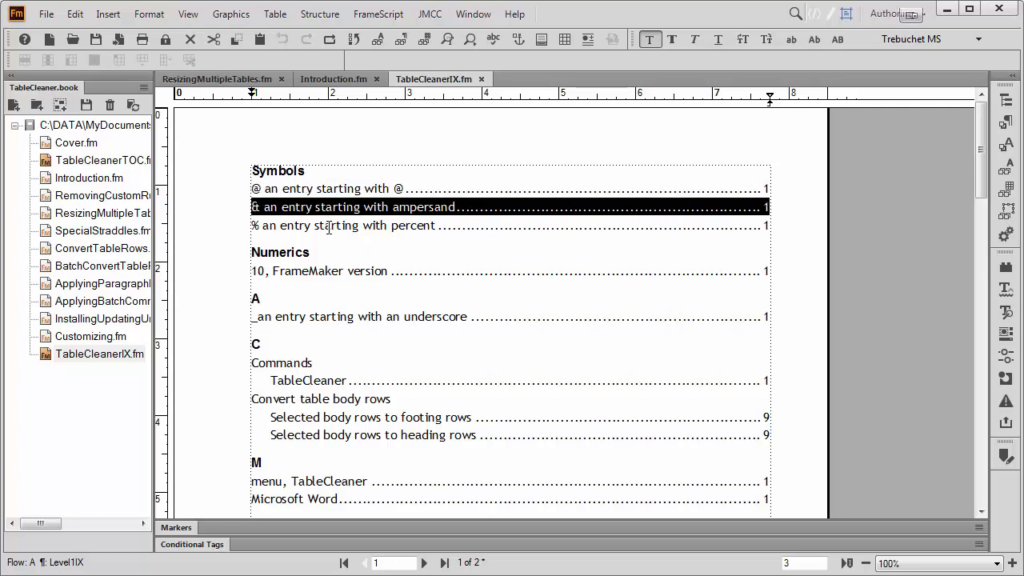
double_click(328, 226)
left_click(328, 226)
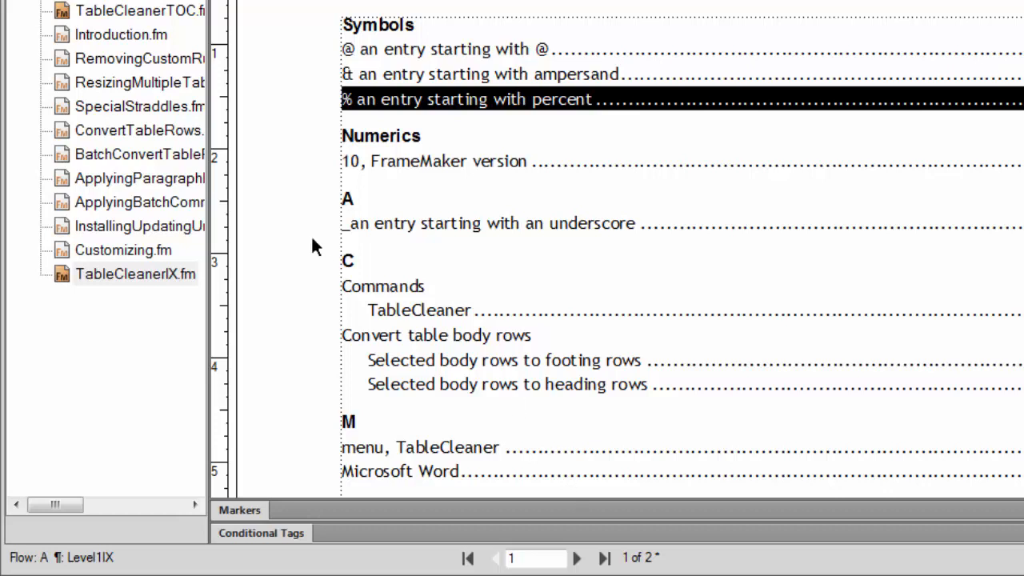
Check the paragraph format of the index group titles Symbols, Numerics, A, C and M.
triple_click(374, 24)
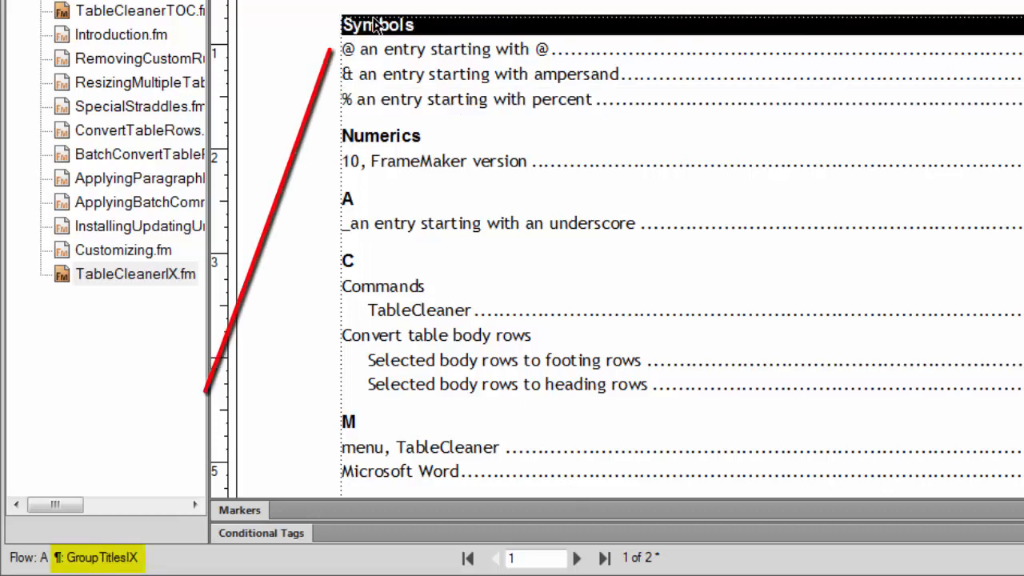
left_click(380, 137)
double_click(392, 28)
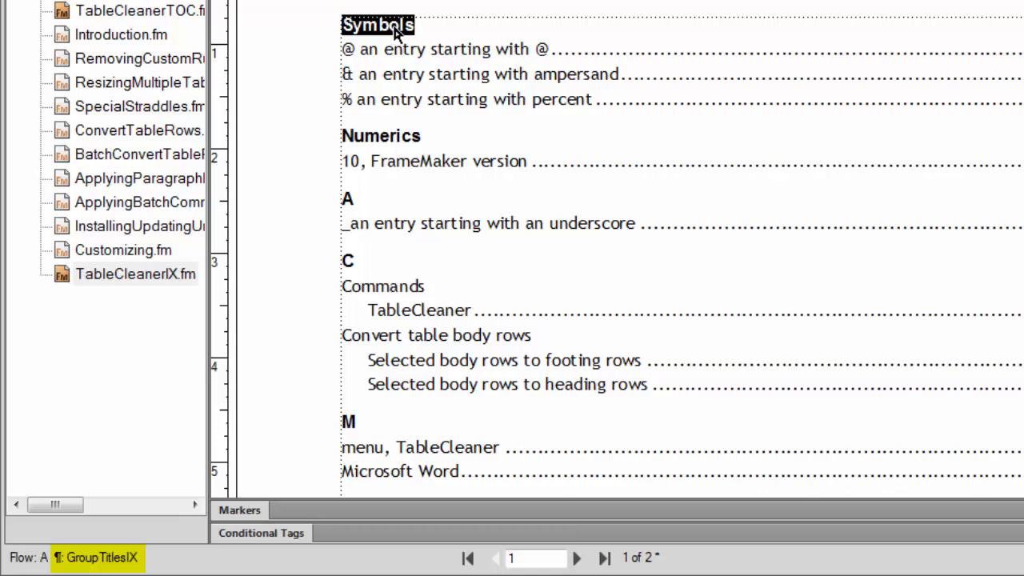
double_click(408, 138)
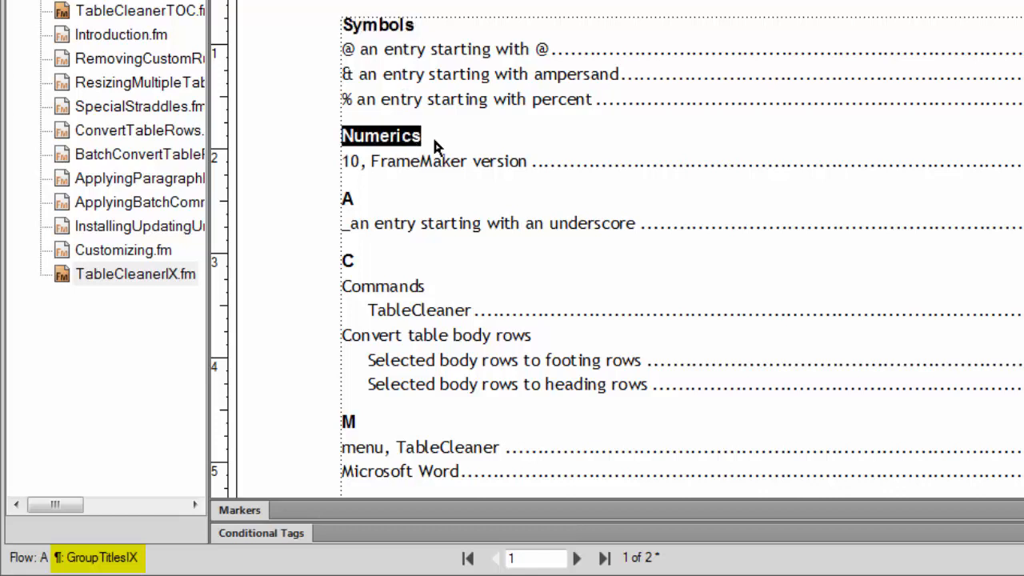
left_click(364, 199)
double_click(364, 198)
left_click(357, 261)
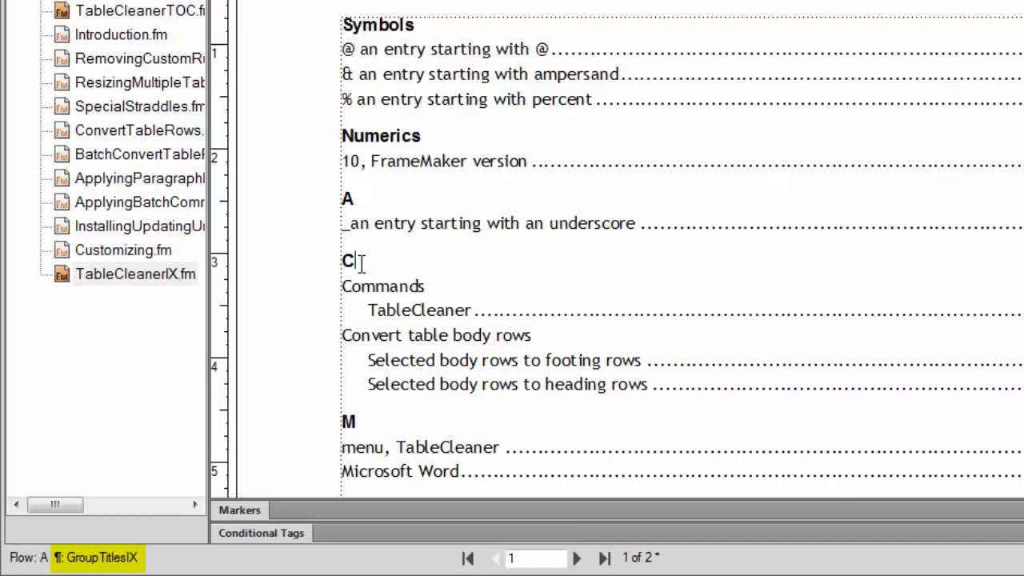
double_click(360, 264)
double_click(356, 424)
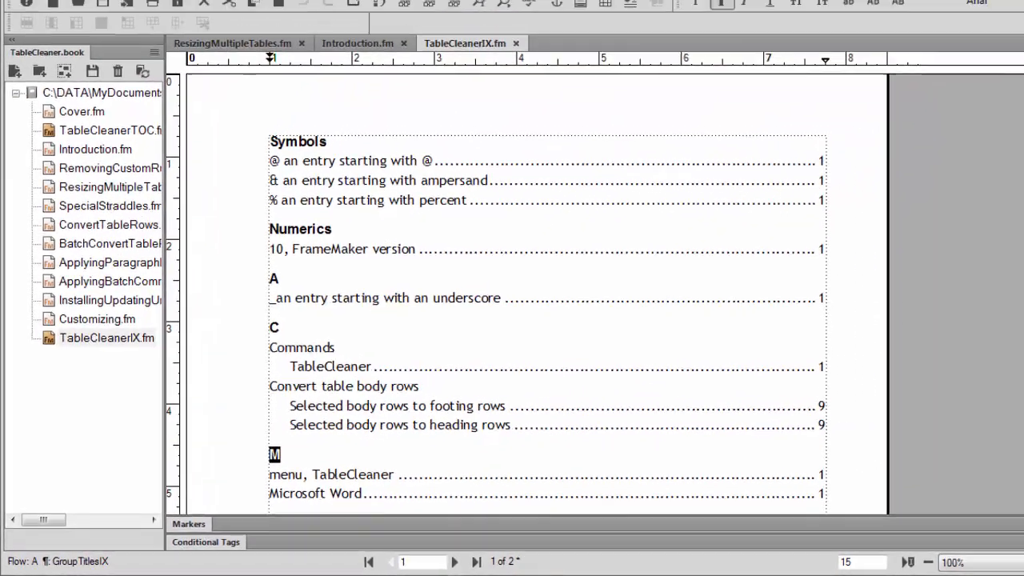
Display the IX reference page of the index file at 150% zoom.
left_click(188, 13)
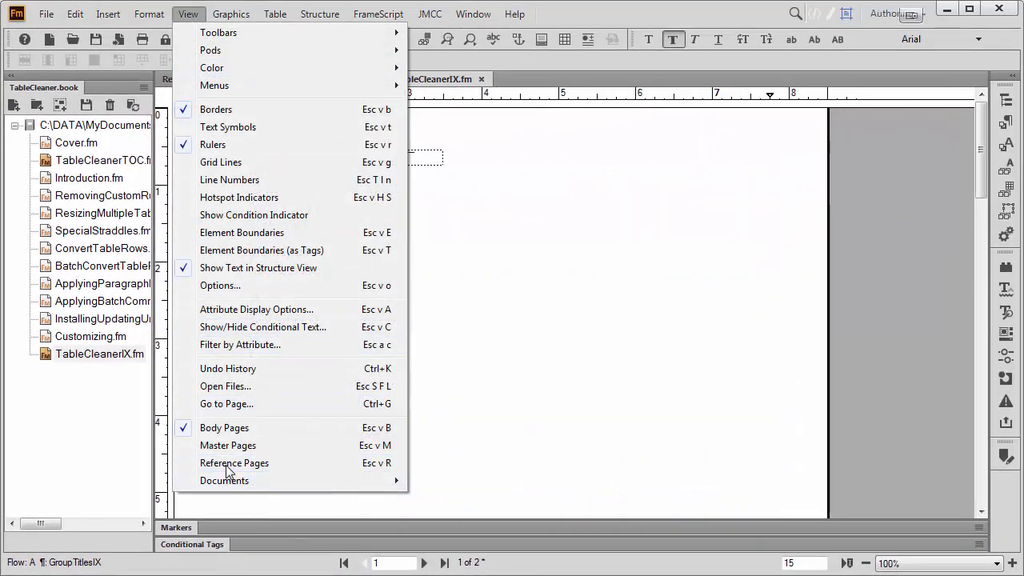
left_click(232, 465)
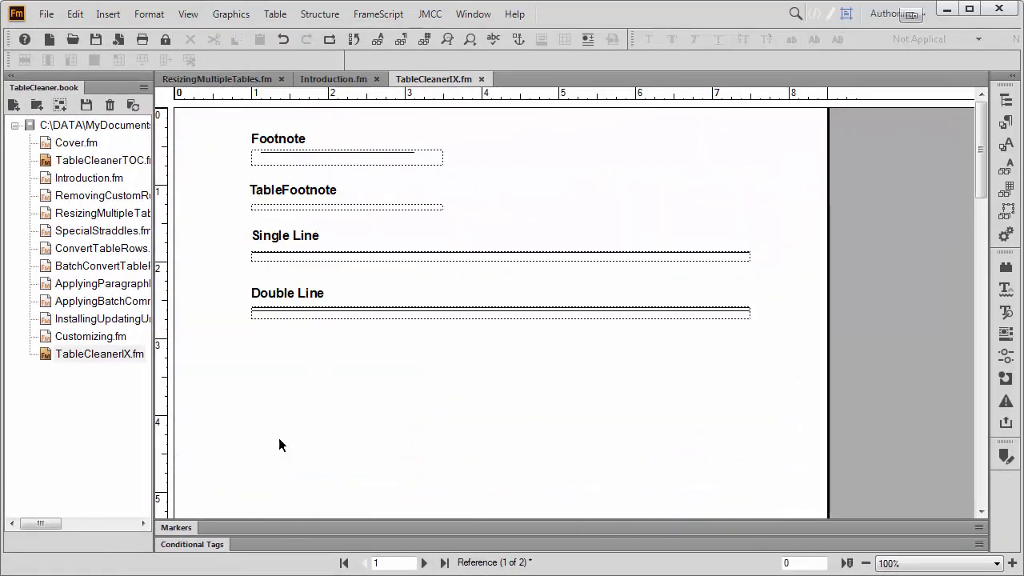
left_click(424, 563)
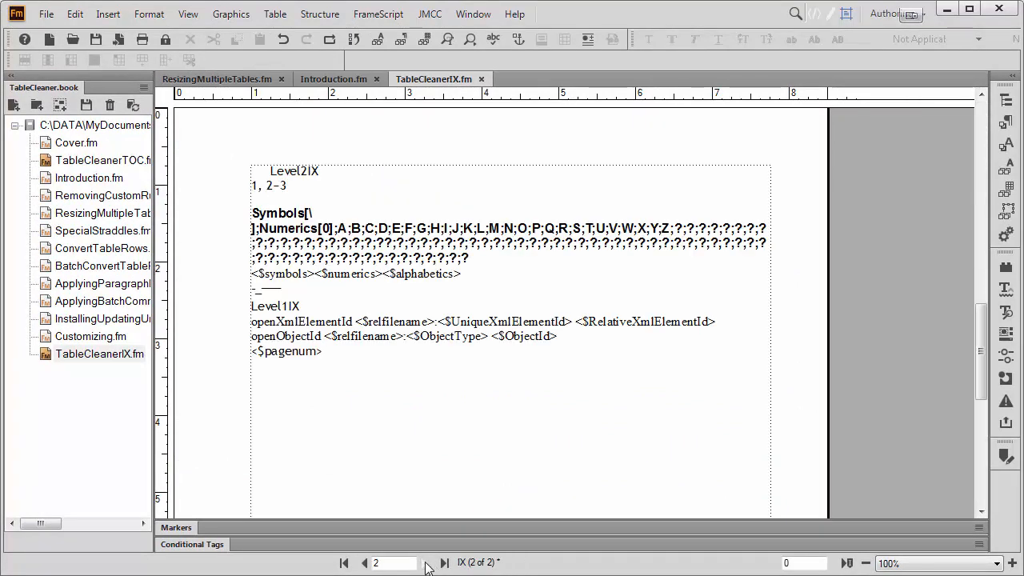
double_click(417, 237)
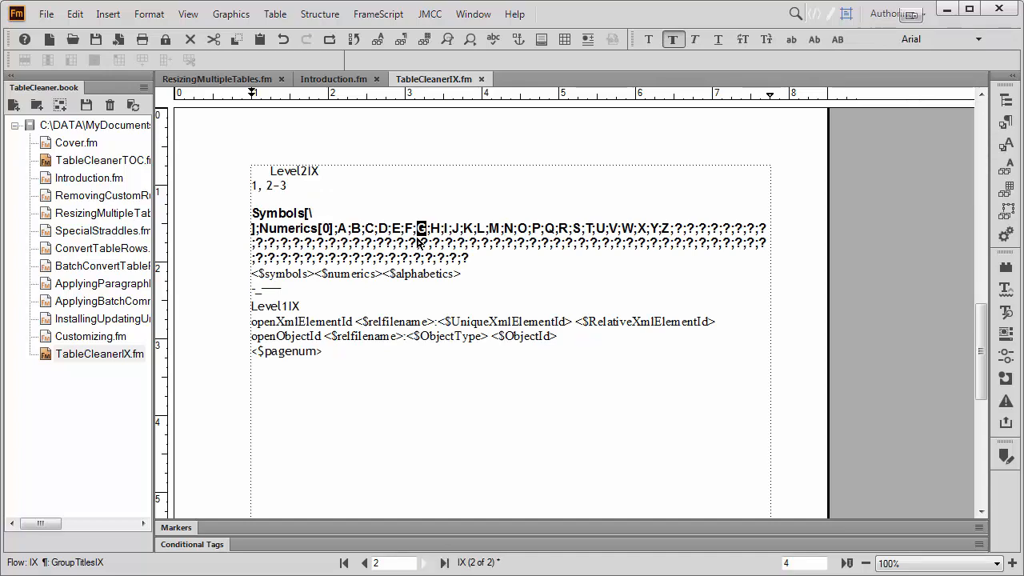
left_click(941, 564)
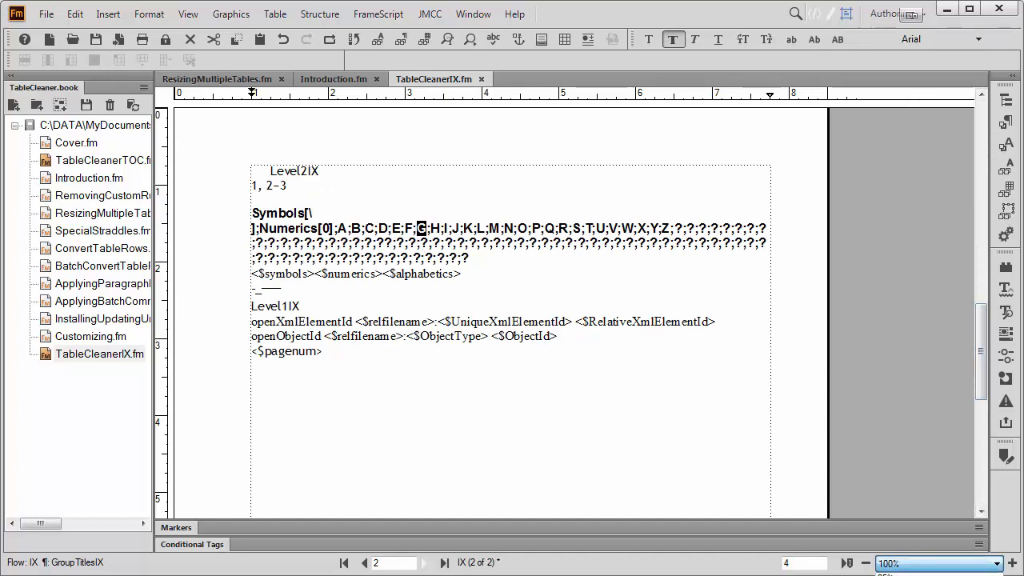
left_click(896, 575)
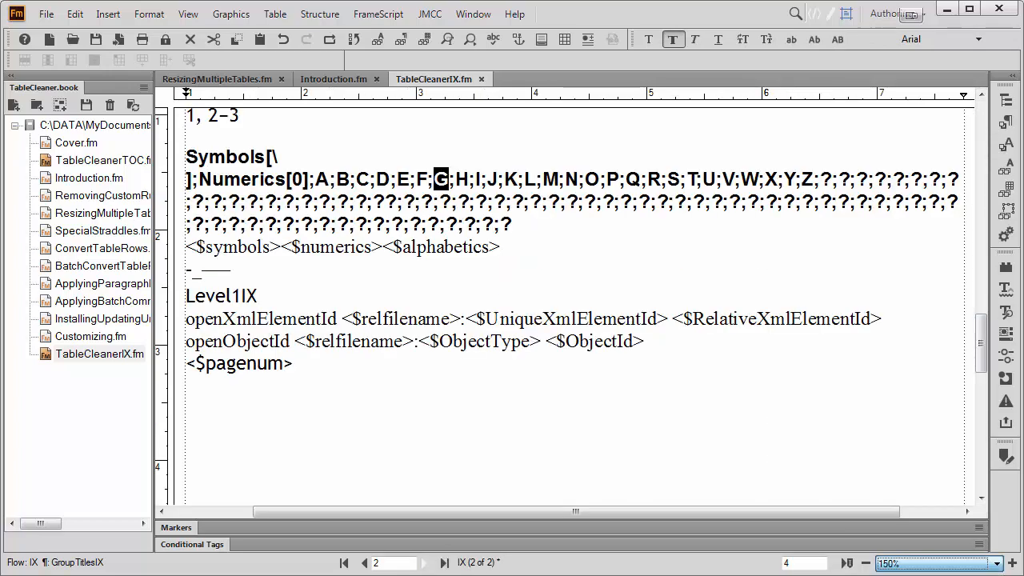
Change the Numerics group title to Numbers in the group titles paragraph, keeping its [0] suffix.
left_click(296, 197)
triple_click(296, 197)
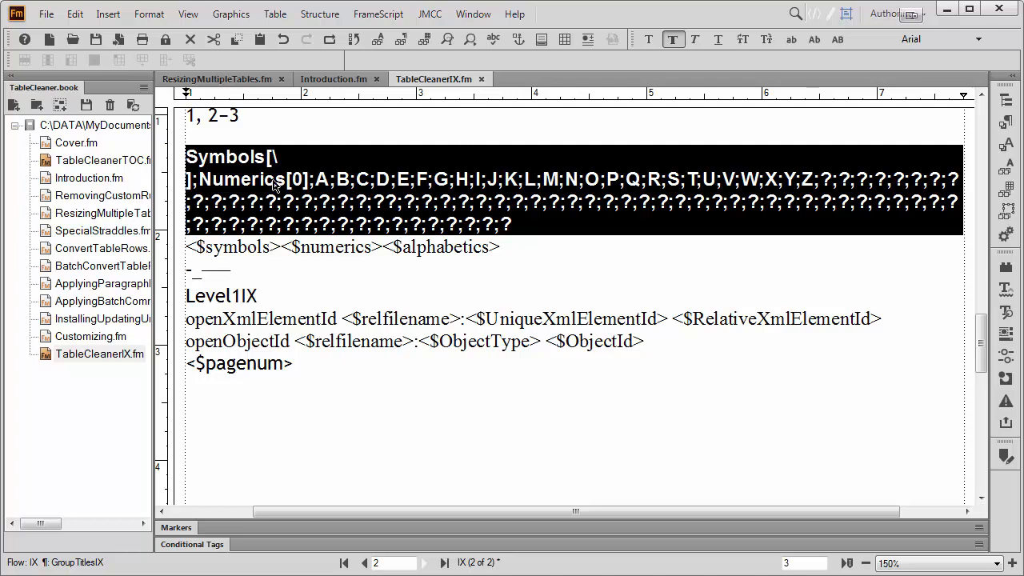
left_click_drag(285, 178, 242, 184)
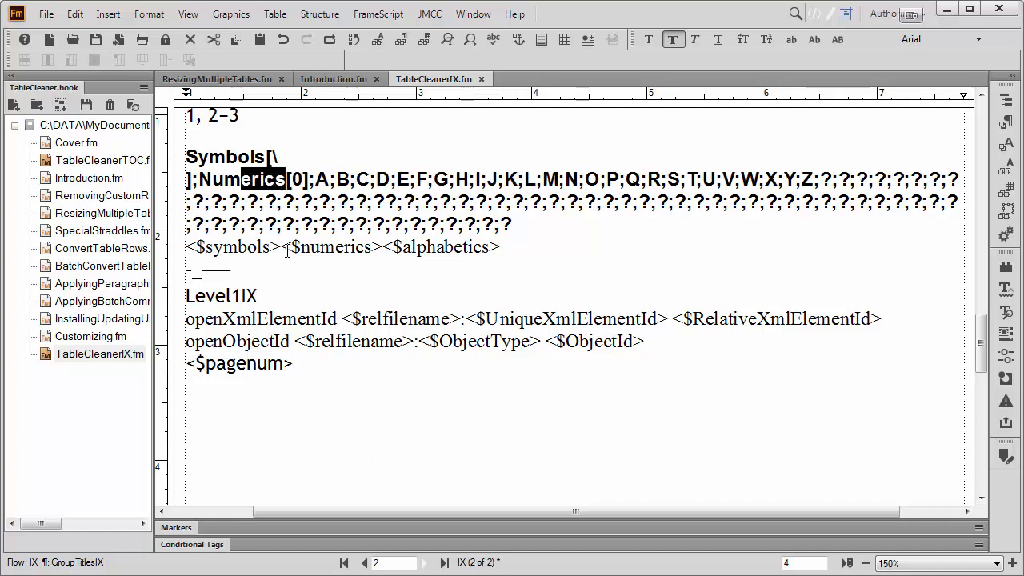
type("v")
key("BackSpace")
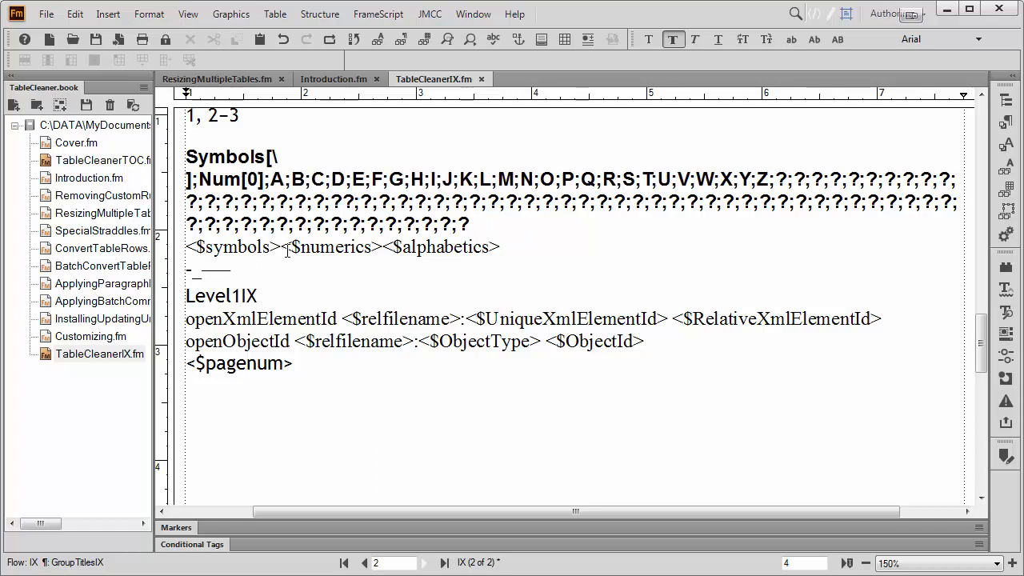
type("bers")
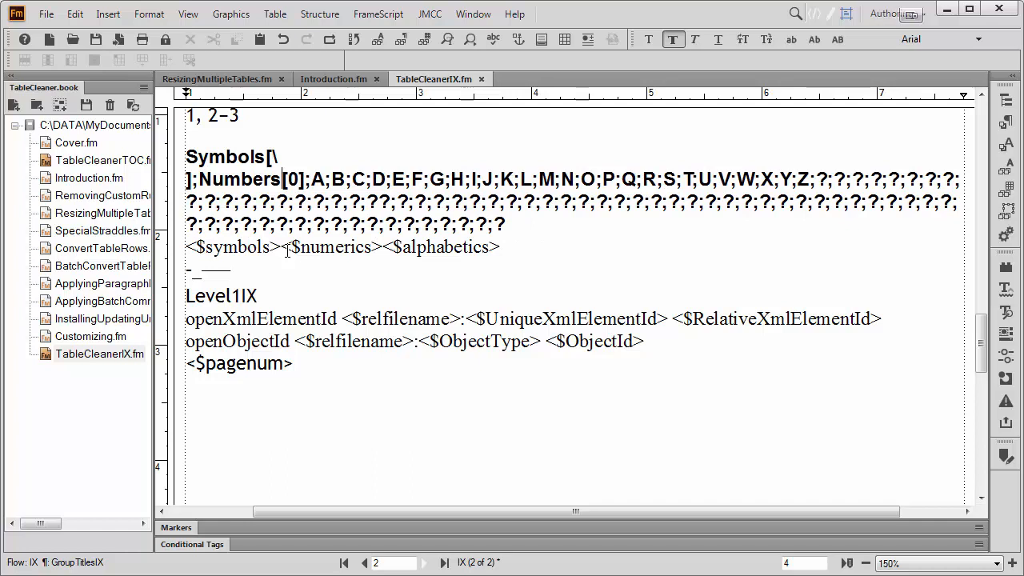
Return to the index's body pages and update the book to regenerate the index.
left_click(184, 14)
left_click(226, 428)
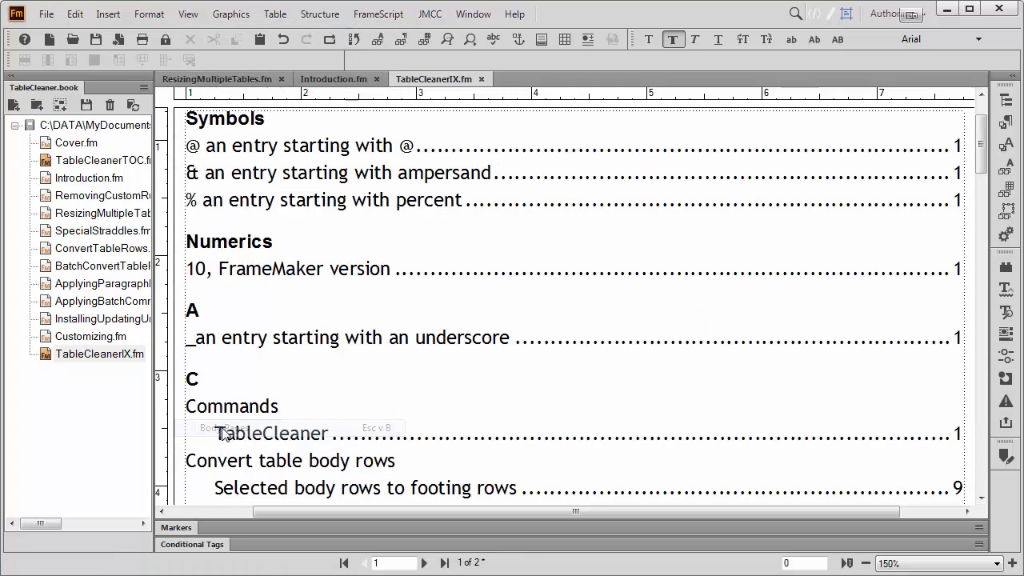
left_click(126, 107)
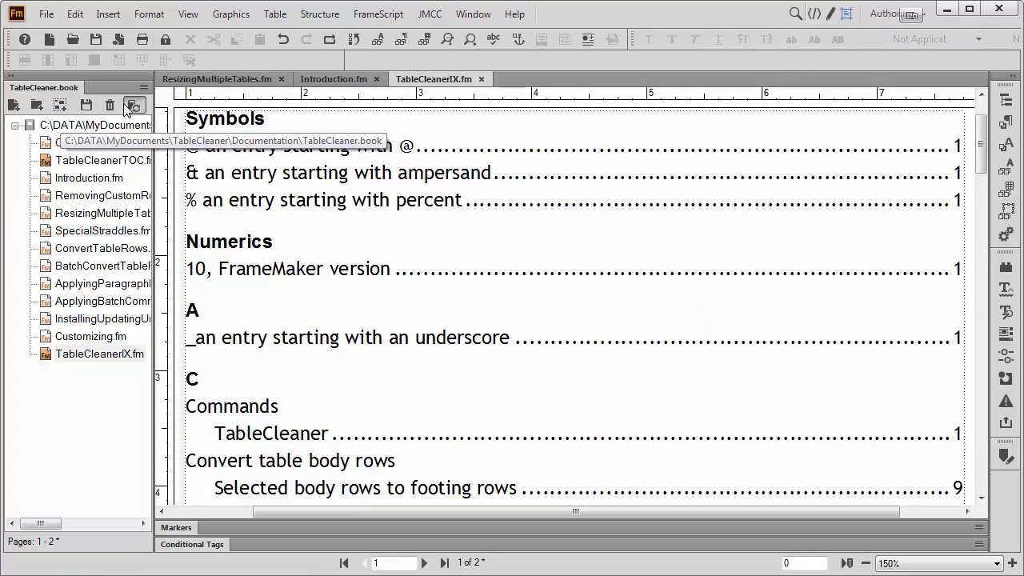
left_click(711, 530)
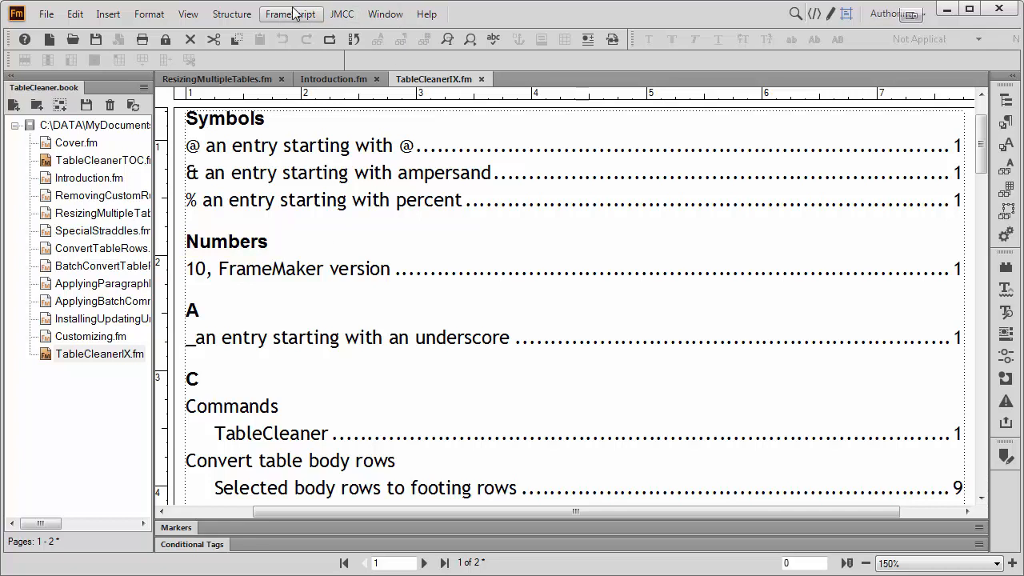
Rename the Numbers group title as Numerics in the group titles paragraph on the IX reference page.
left_click(189, 16)
left_click(509, 175)
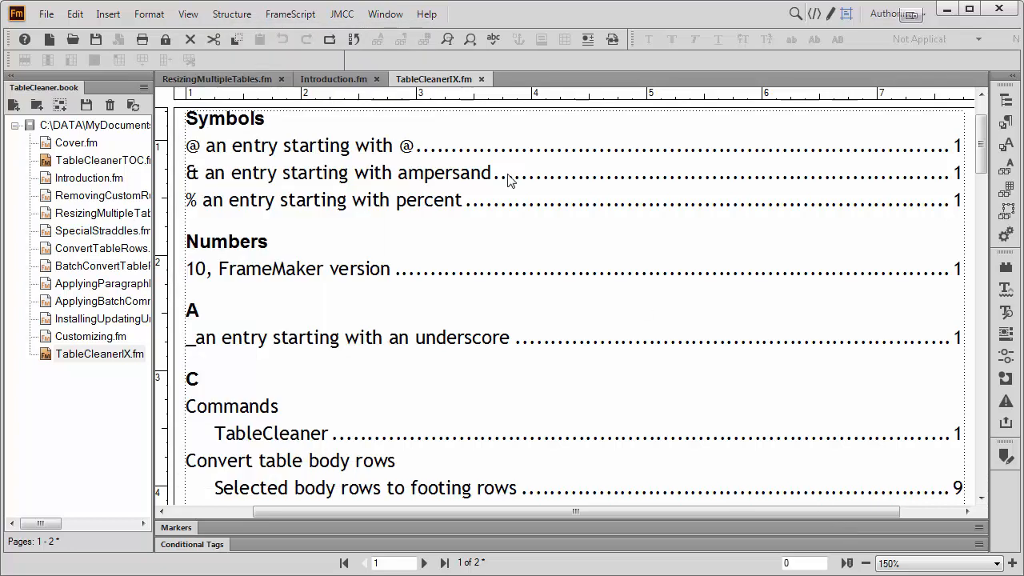
left_click(442, 264)
left_click(188, 15)
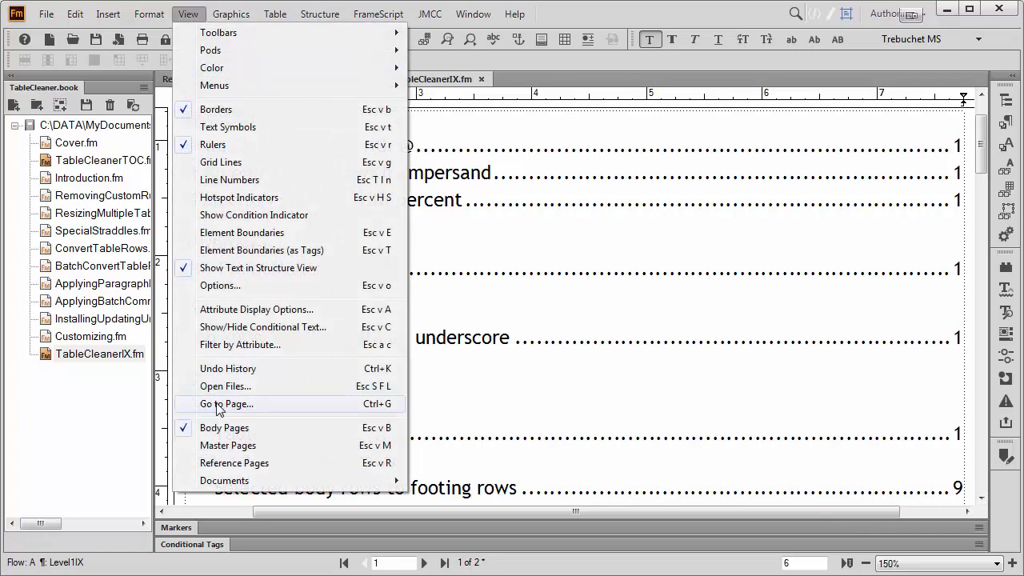
left_click(215, 464)
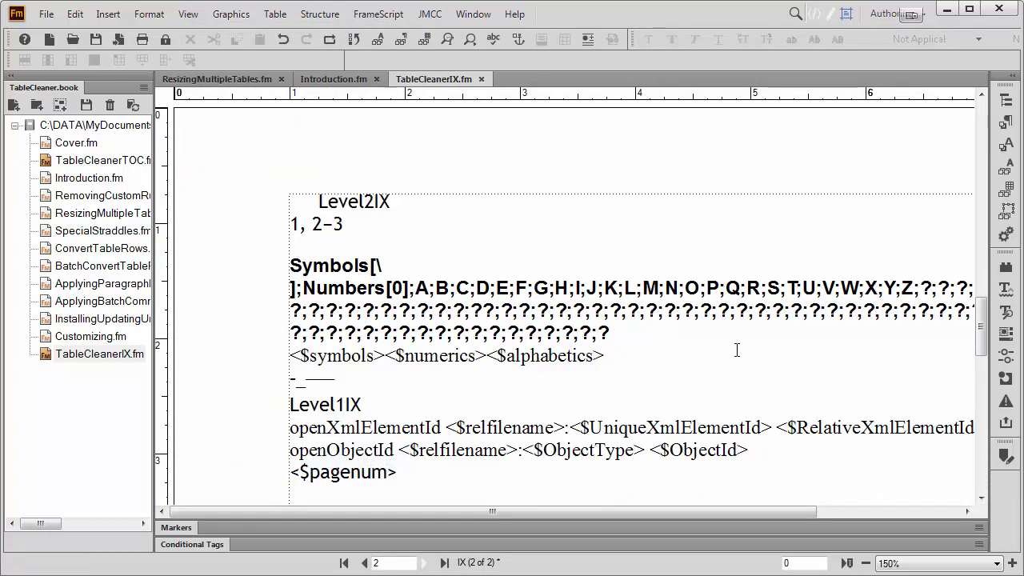
double_click(325, 294)
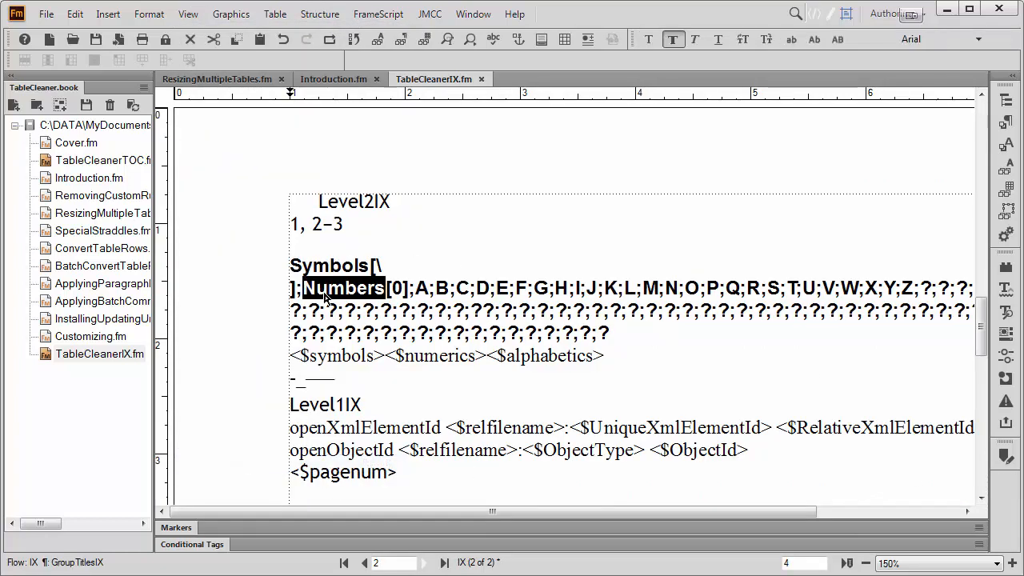
key("BackSpace")
type("N")
type("umeric")
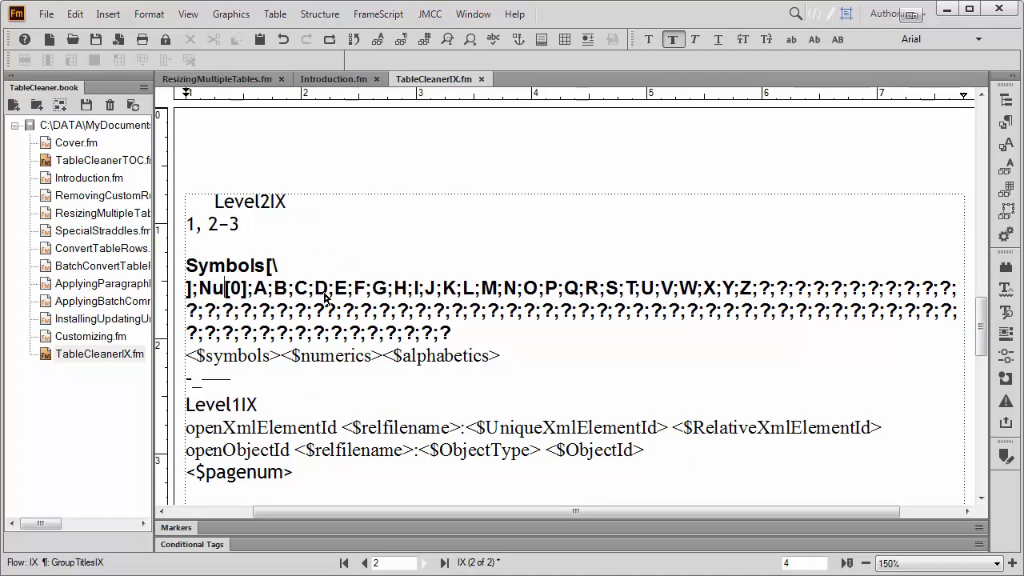
type("s")
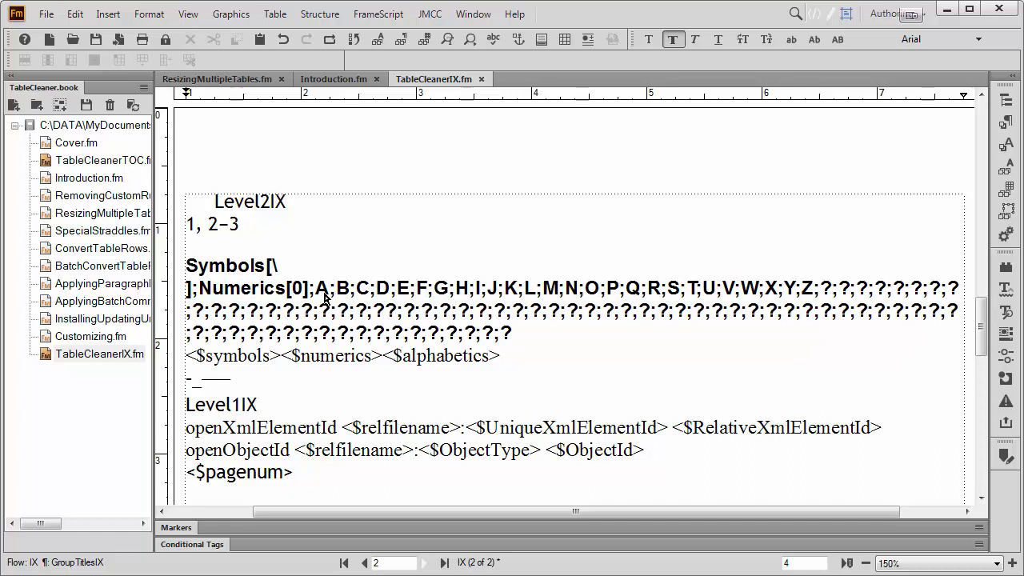
Examine the Numerics title, its bracketed 0 and the alphabetic titles in the group titles paragraph.
double_click(240, 291)
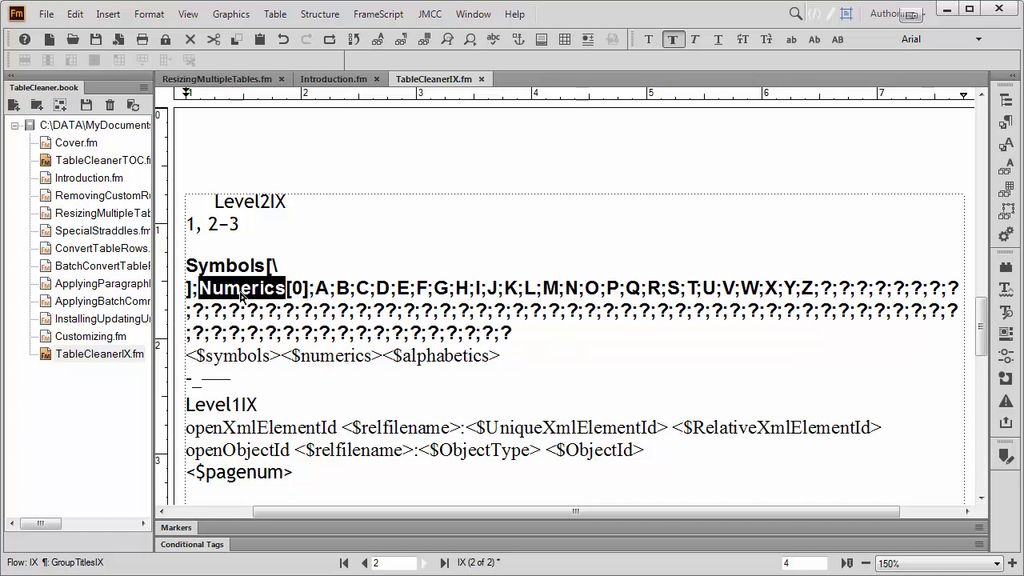
left_click(298, 289)
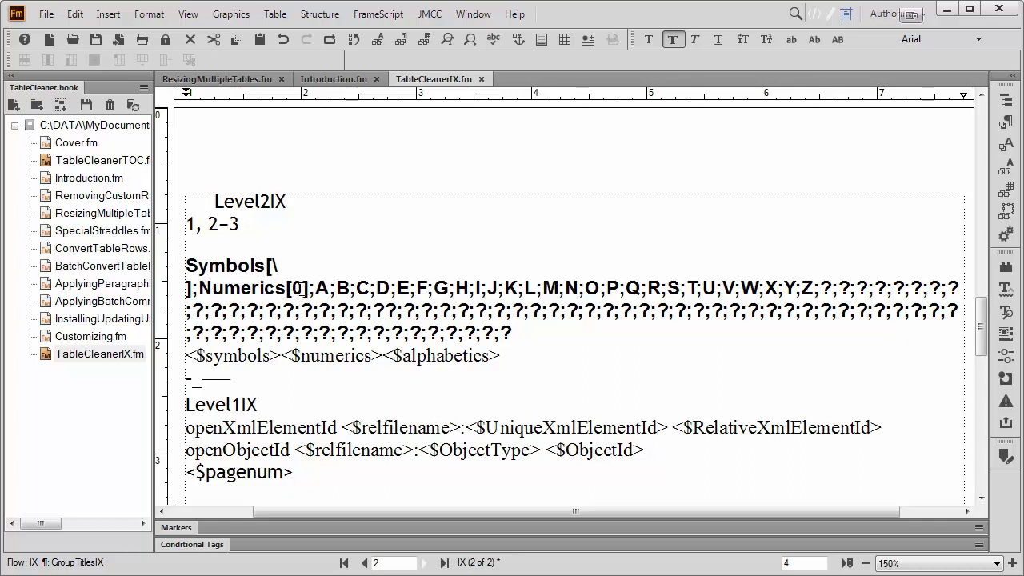
left_click(298, 290)
double_click(295, 289)
left_click(321, 285)
double_click(321, 285)
left_click_drag(686, 514, 729, 513)
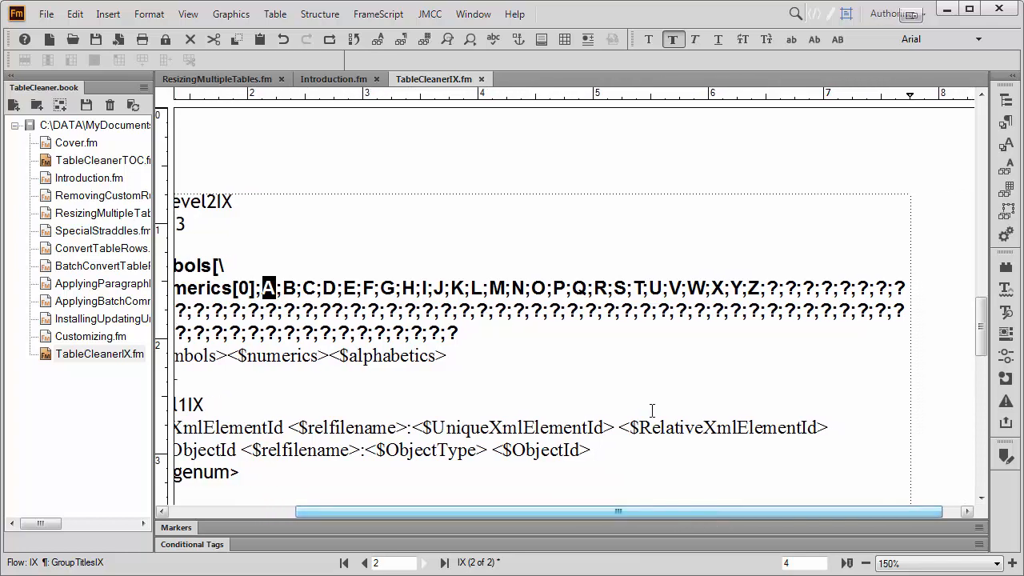
Return to the body pages and inspect the entries under W, X, Y and Z at the end of the index.
left_click(188, 14)
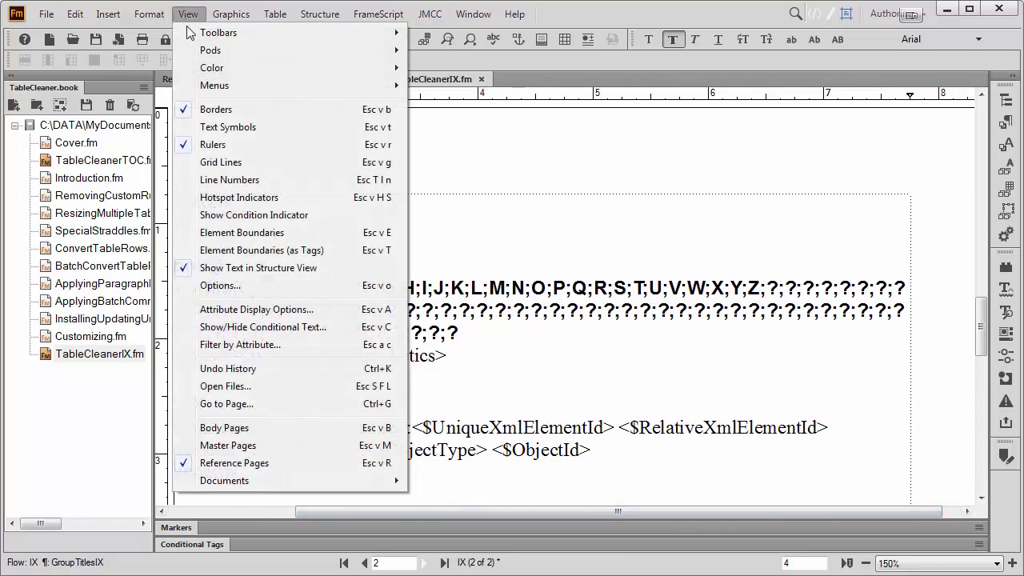
left_click(248, 432)
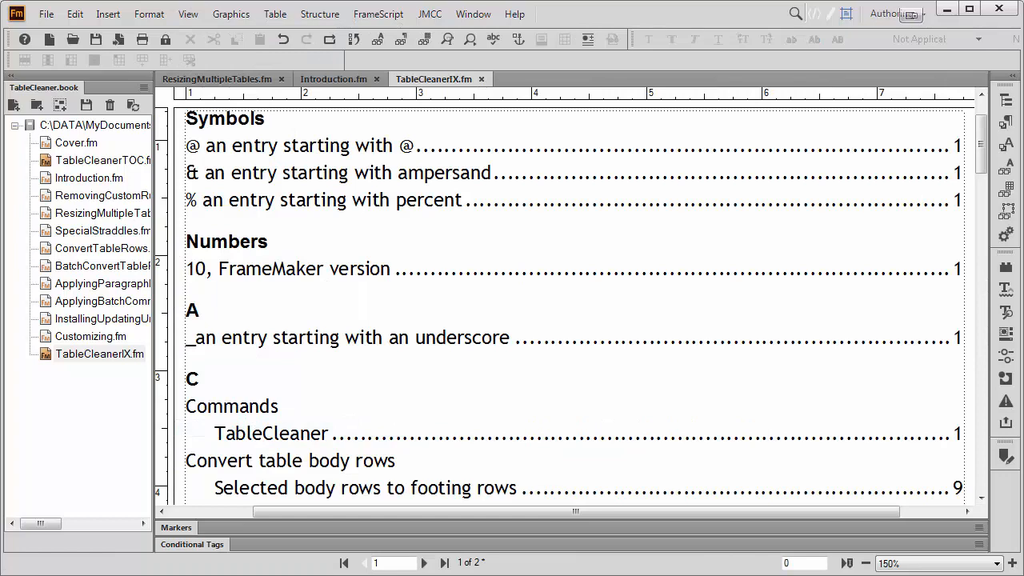
left_click_drag(981, 169, 981, 374)
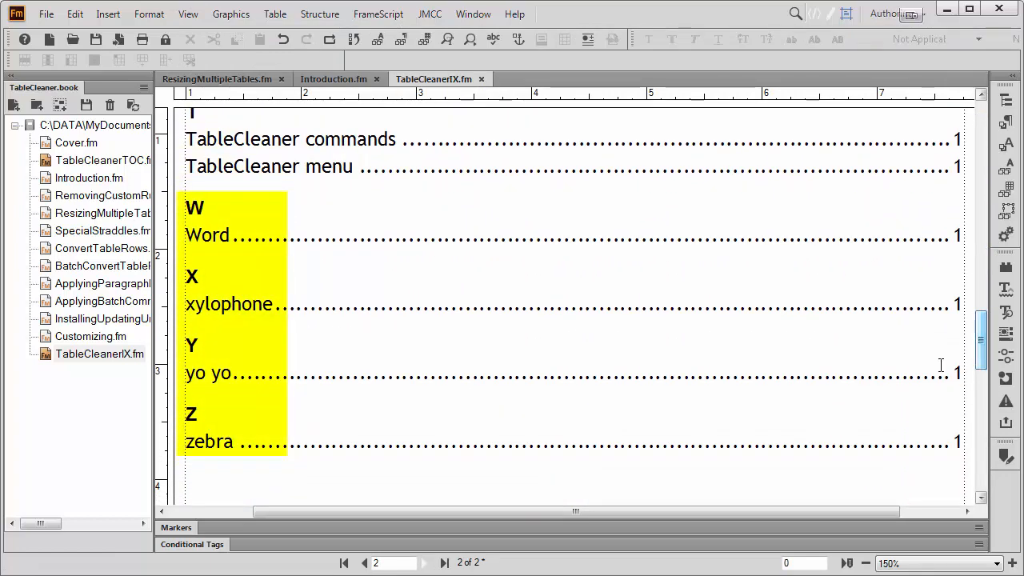
double_click(209, 304)
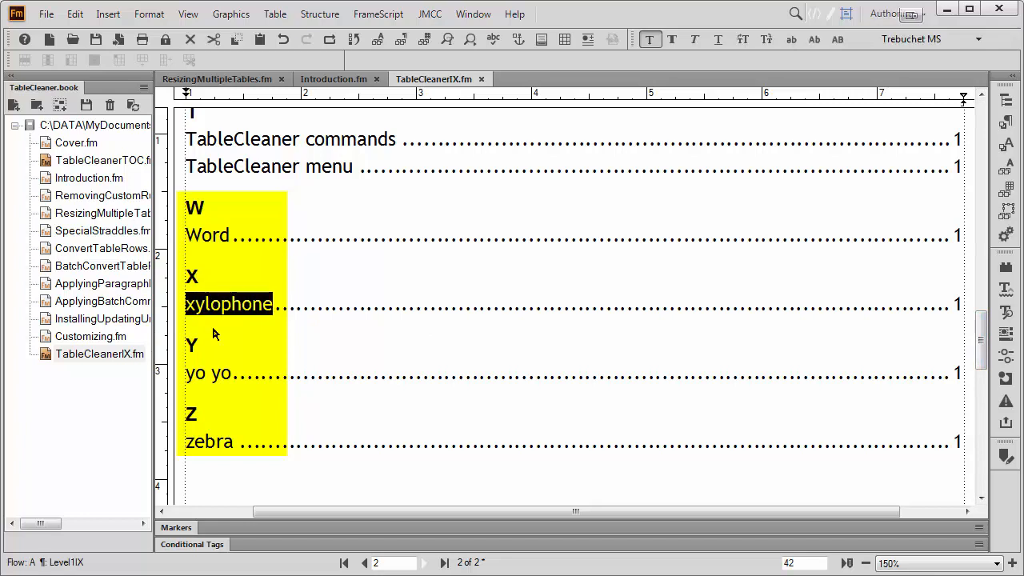
triple_click(216, 373)
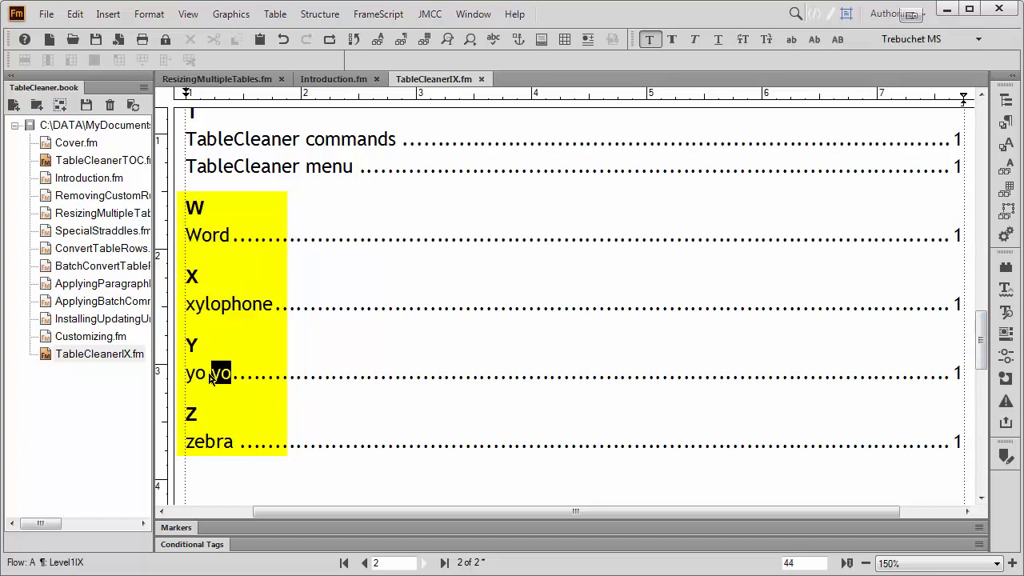
Check the zebra and Word index entries and return to the group titles paragraph on the IX reference page.
double_click(209, 442)
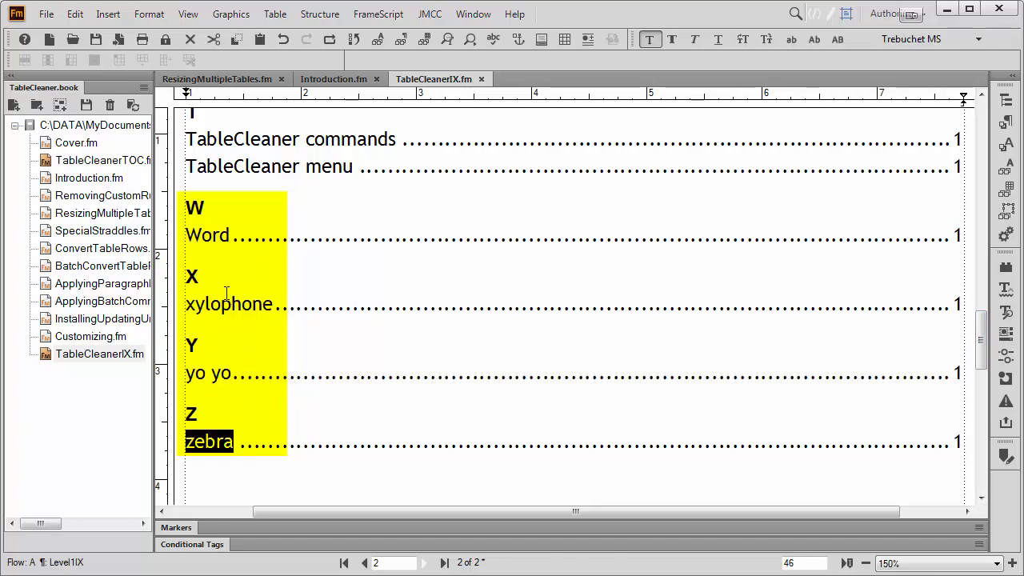
double_click(225, 235)
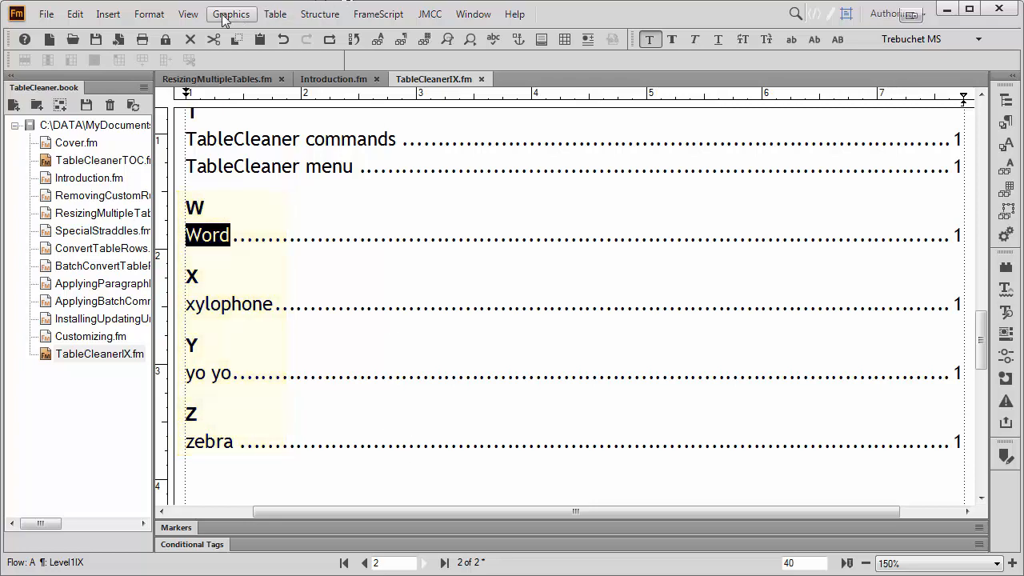
left_click(188, 14)
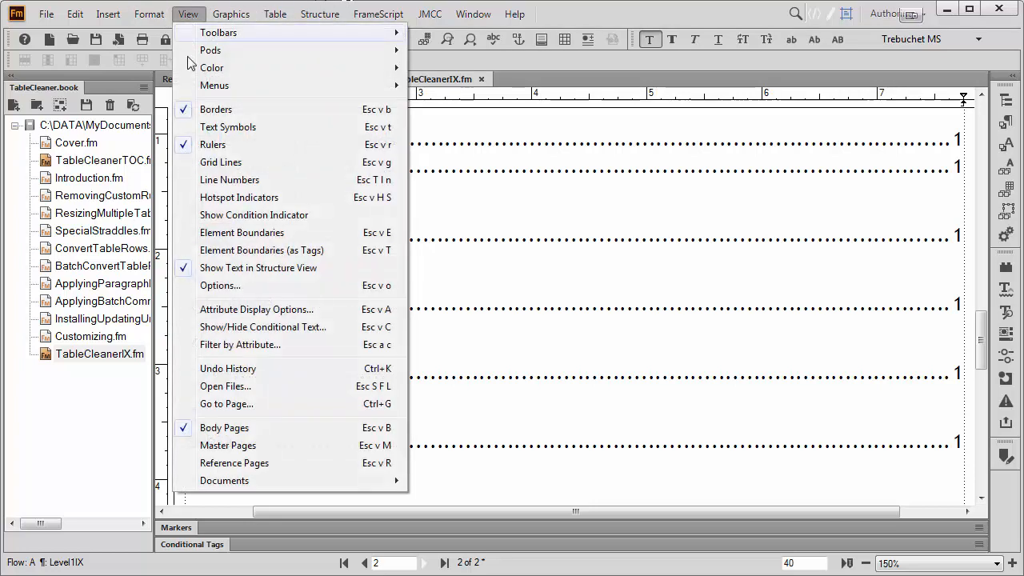
left_click(233, 465)
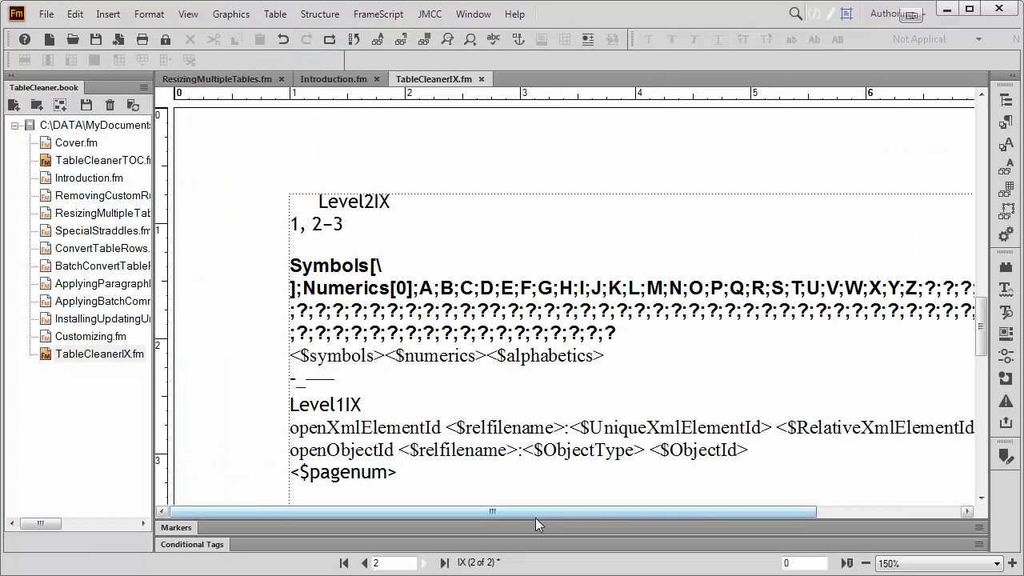
left_click_drag(536, 518, 663, 512)
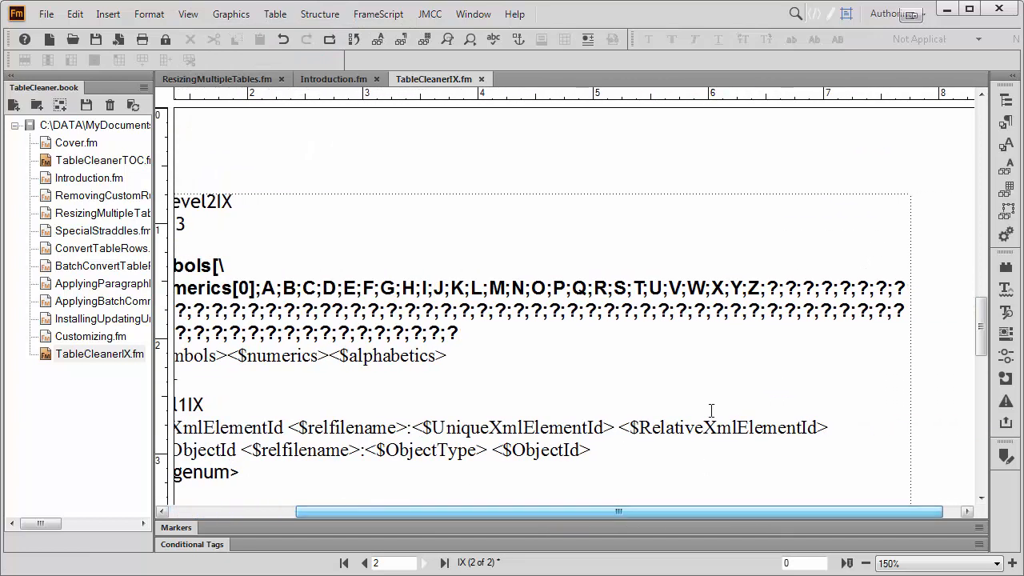
Change the W title in the group titles paragraph to W-Z[W].
left_click(708, 288)
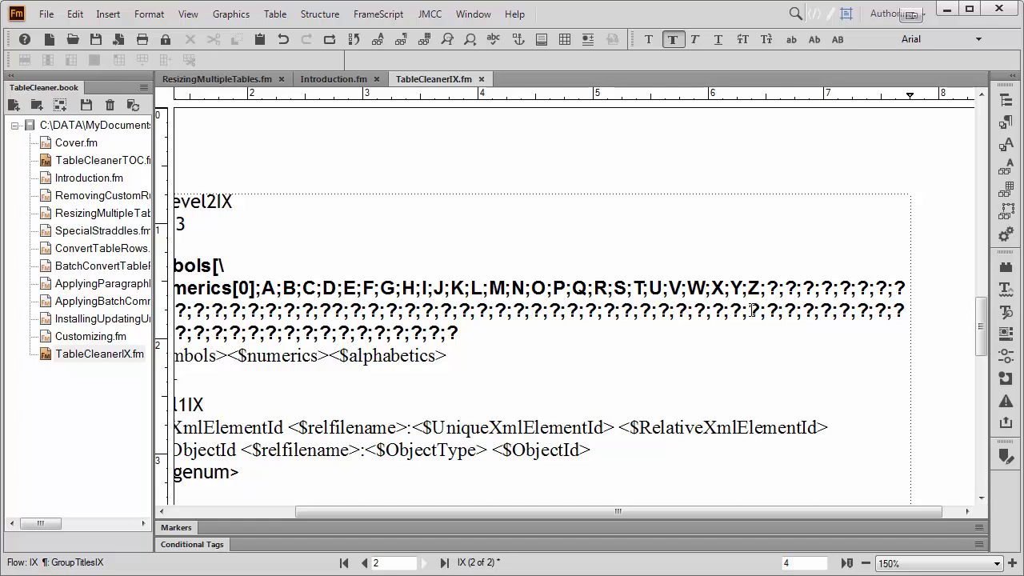
type("-Z")
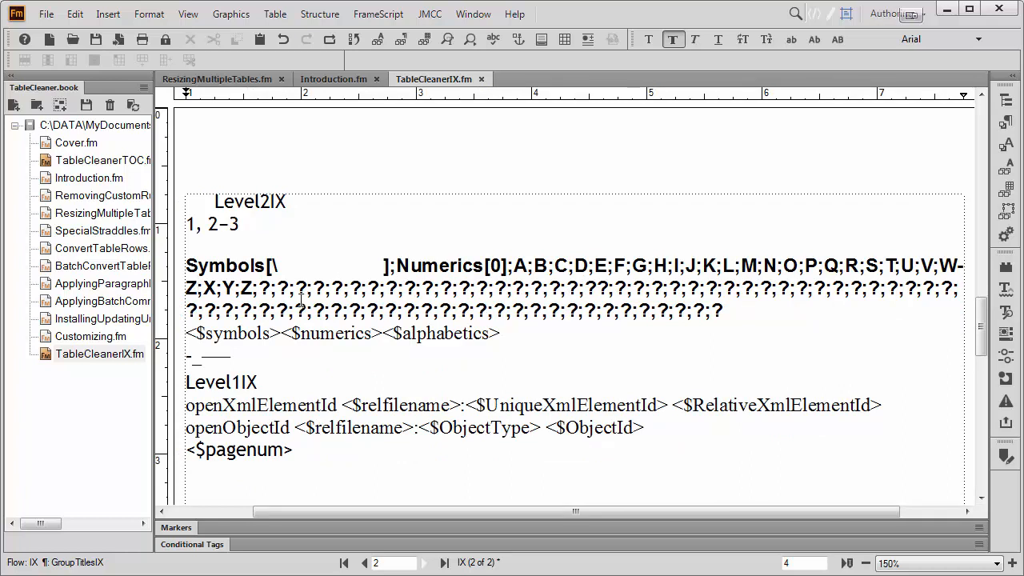
type("[W")
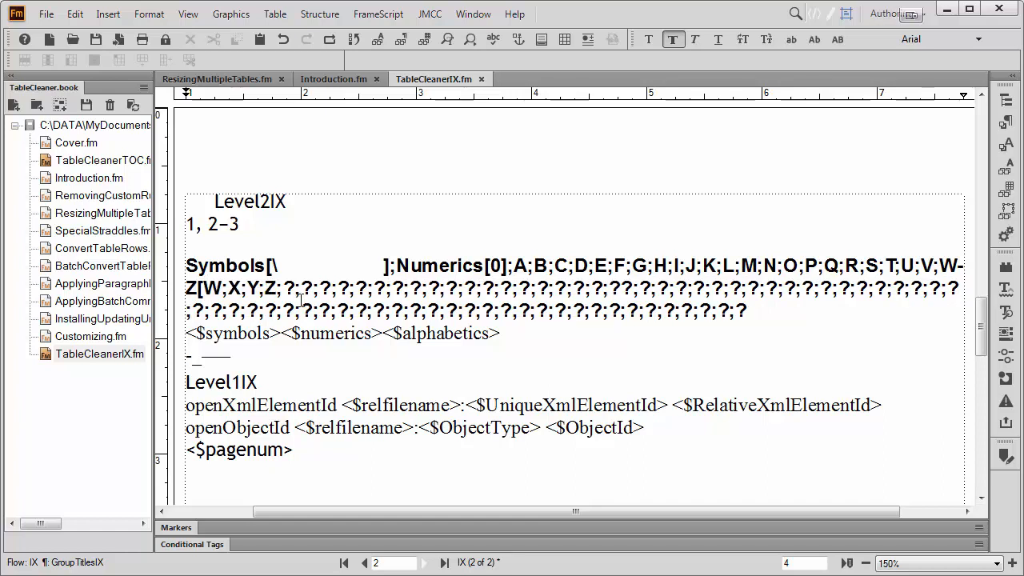
type("]")
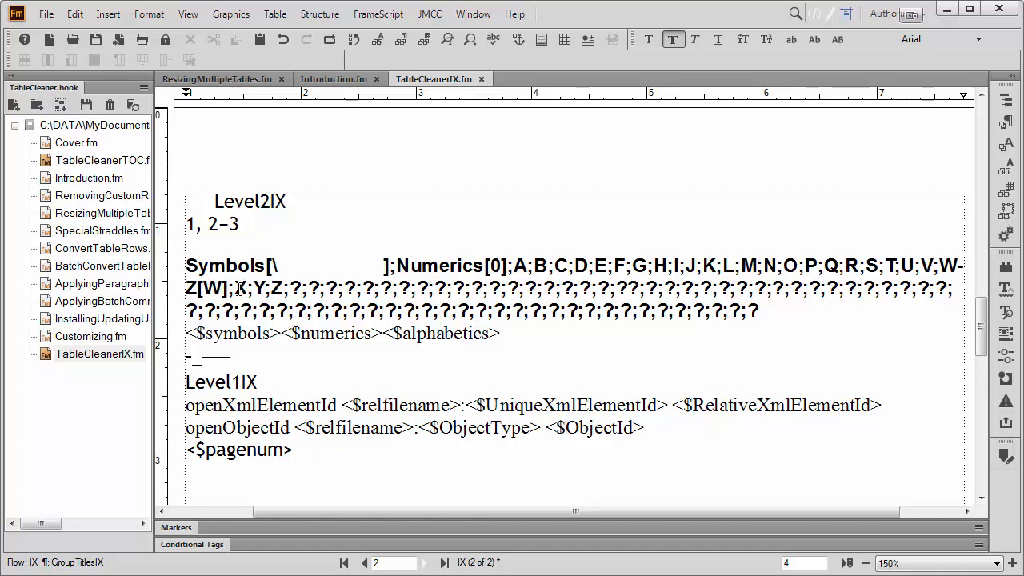
Delete the separate X;Y;Z; titles after W-Z[W] and review the combined title and its bracketed W.
left_click_drag(235, 290, 286, 291)
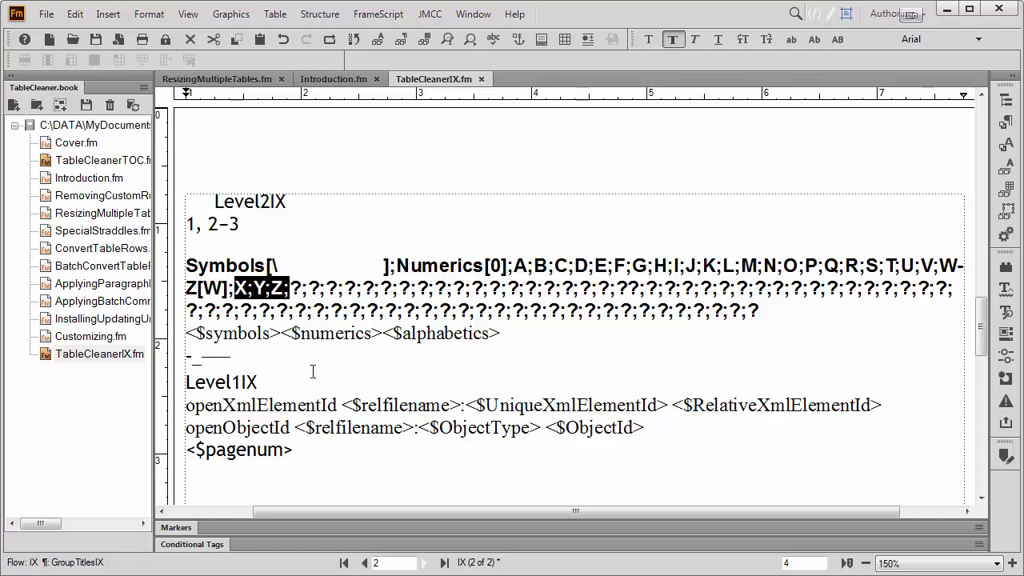
key("Delete")
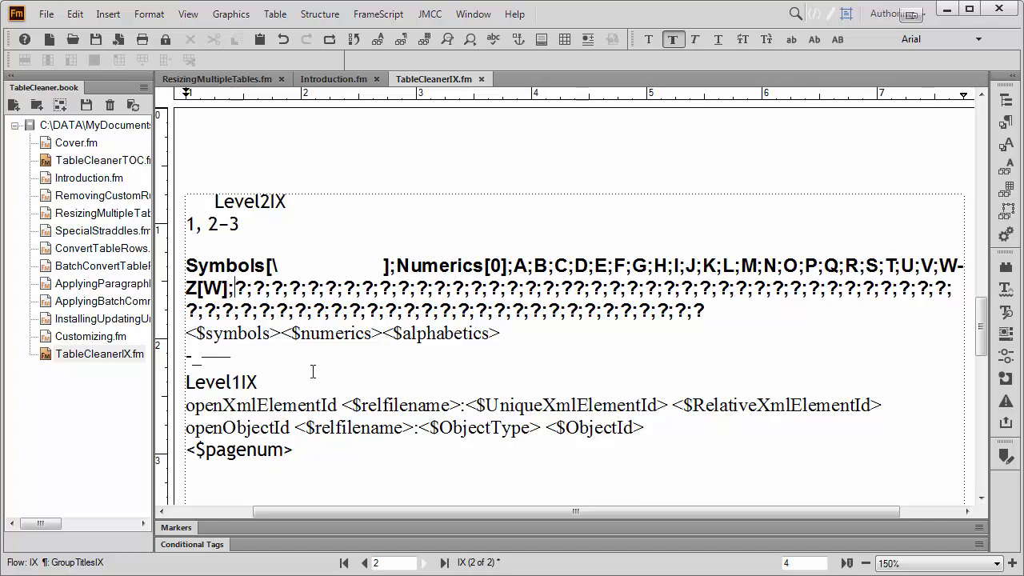
left_click_drag(942, 268, 194, 289)
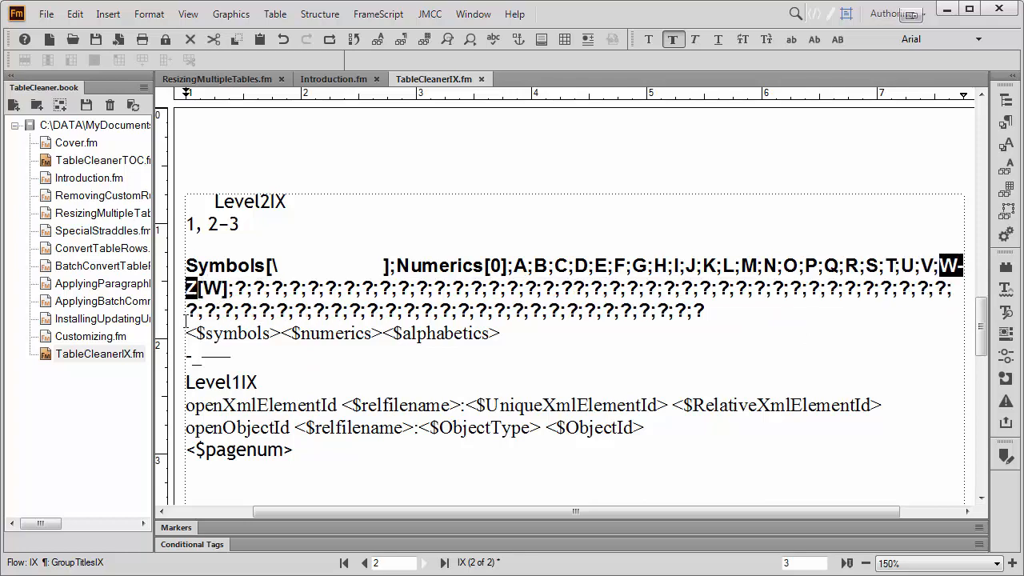
double_click(217, 289)
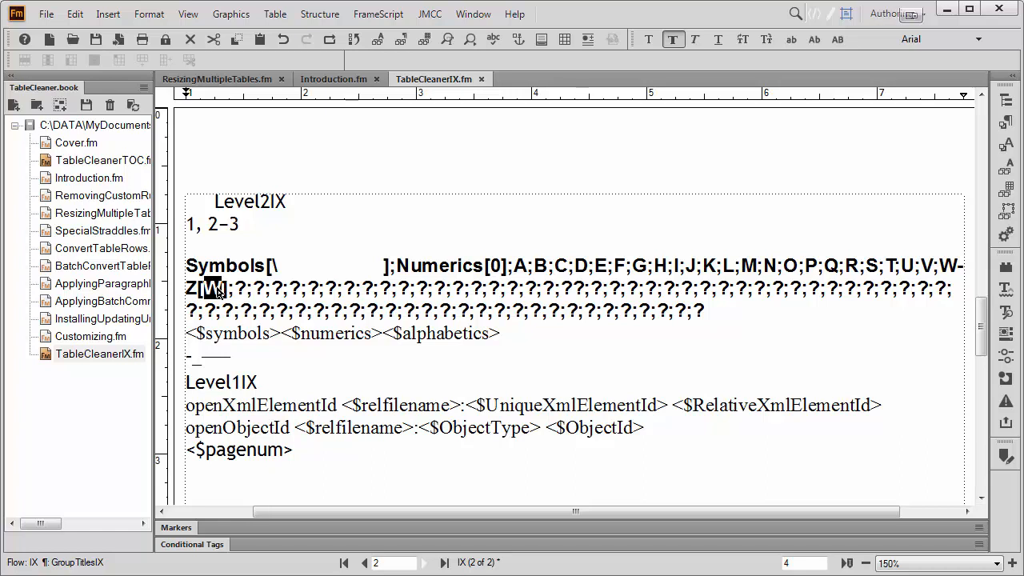
Return to the index's body pages and update the book, generating TableCleanerIX.fm with the combined group title.
left_click(188, 13)
left_click(224, 428)
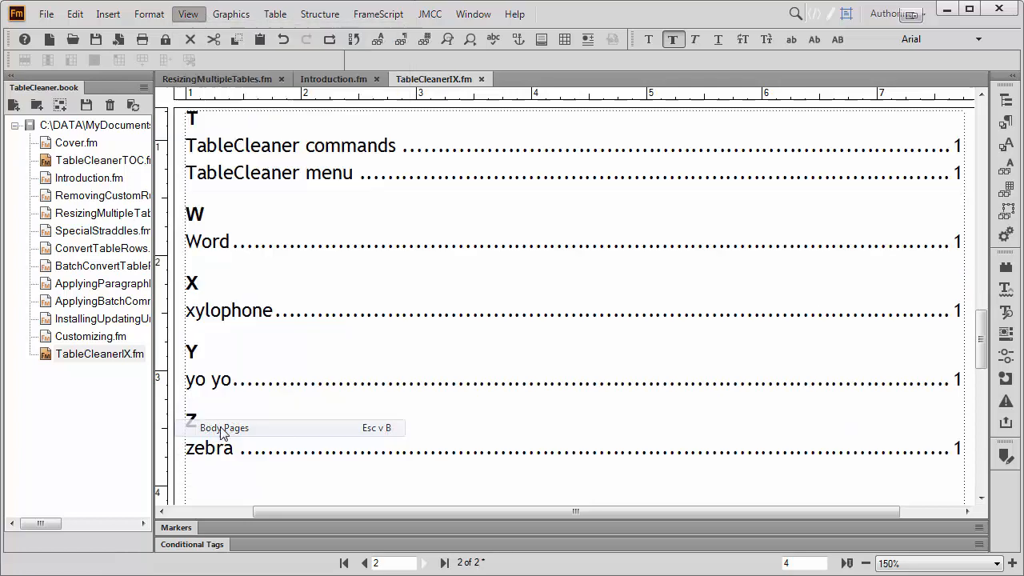
left_click(133, 105)
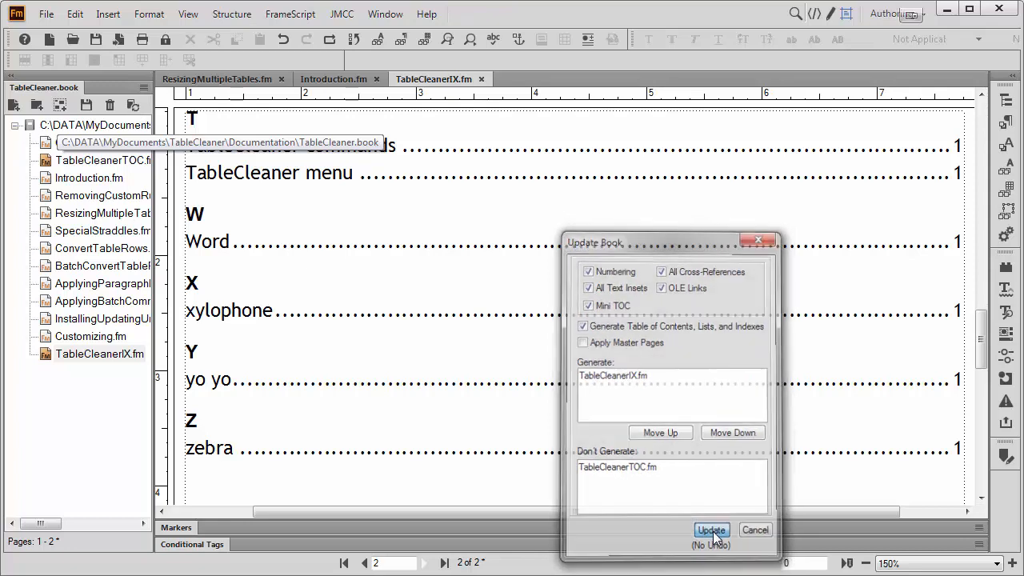
left_click(714, 532)
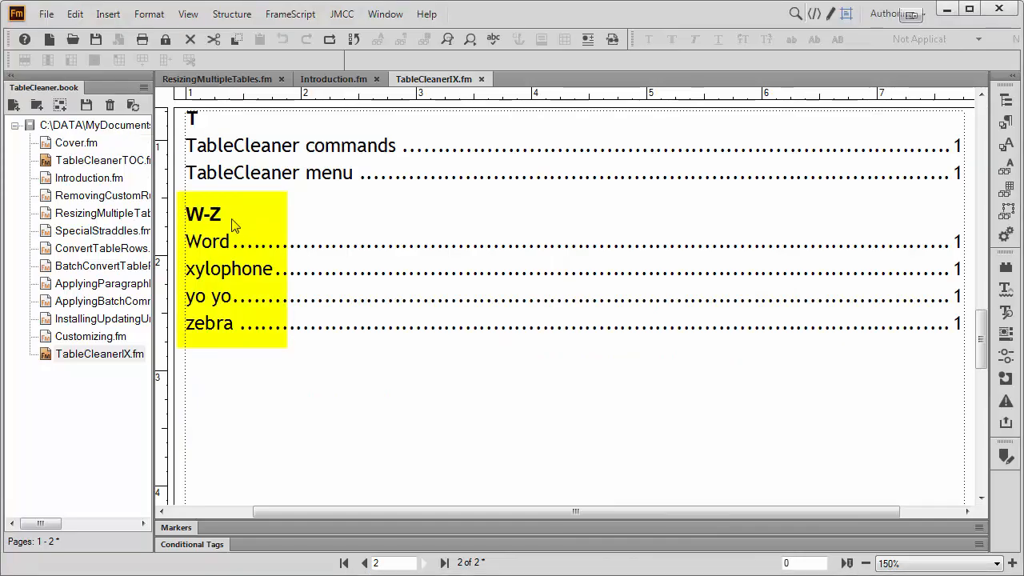
Inspect the W-Z group title and the Word, xylophone, yo yo and zebra entries beneath it.
left_click(228, 216)
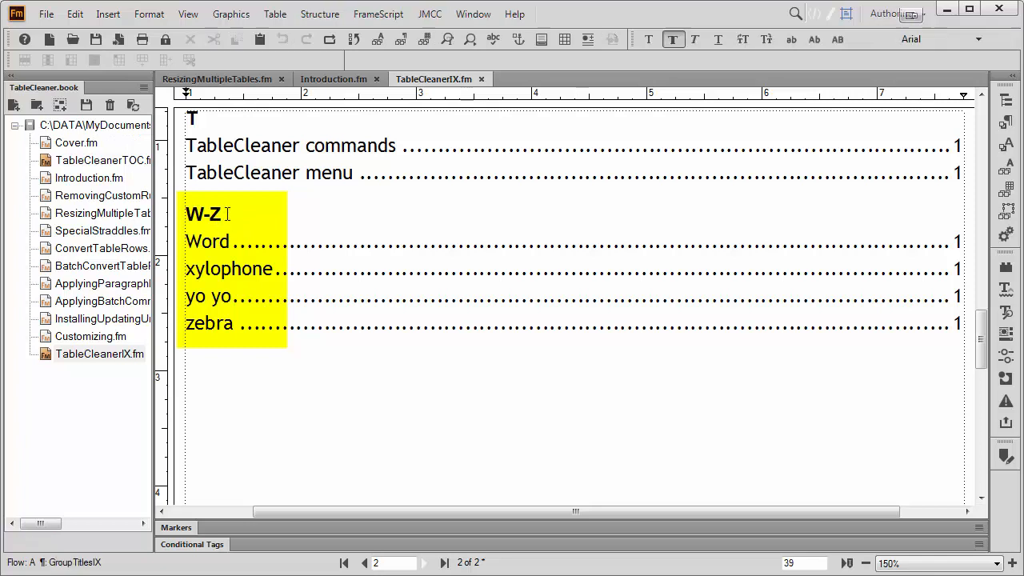
triple_click(227, 241)
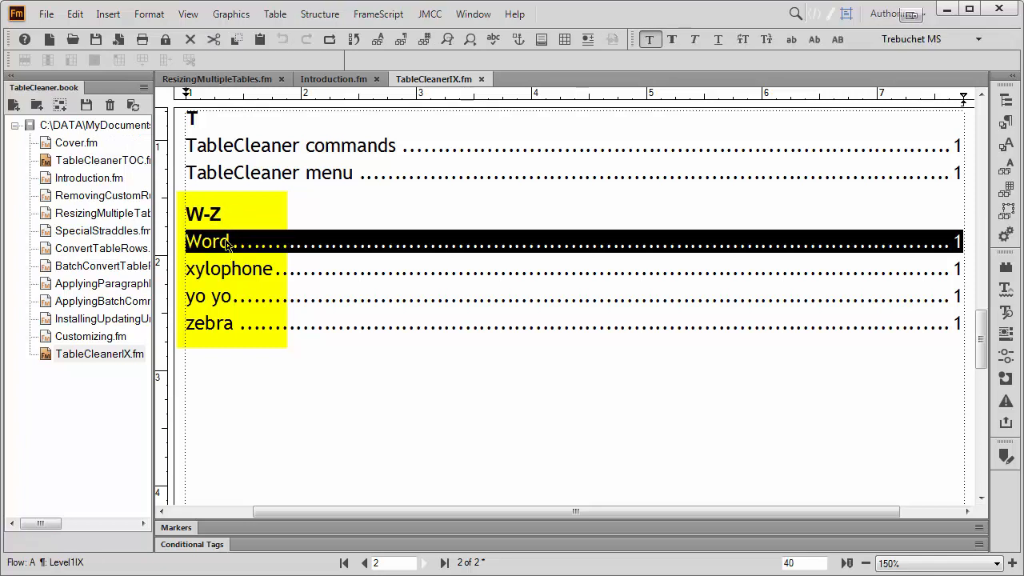
double_click(224, 269)
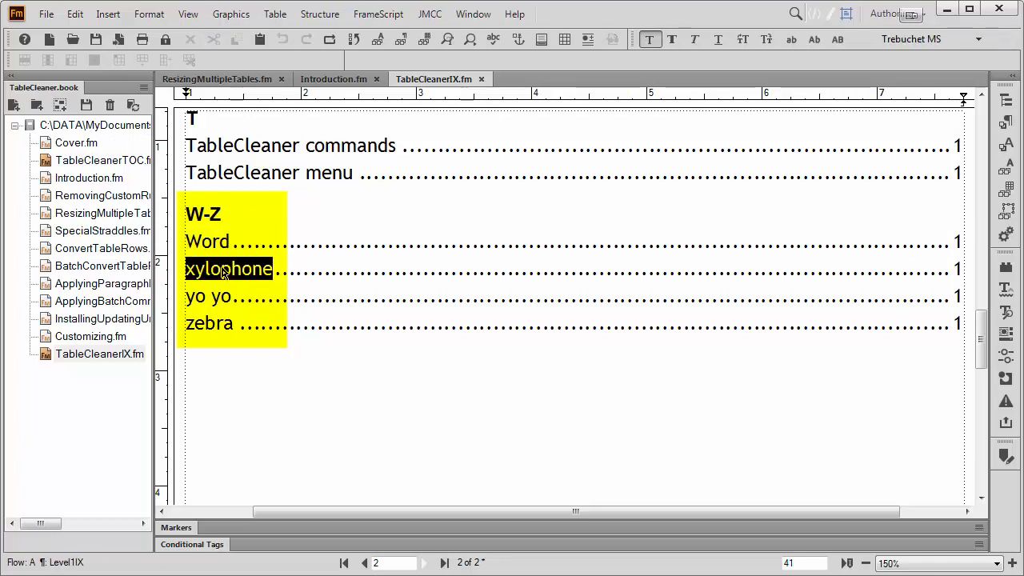
triple_click(204, 296)
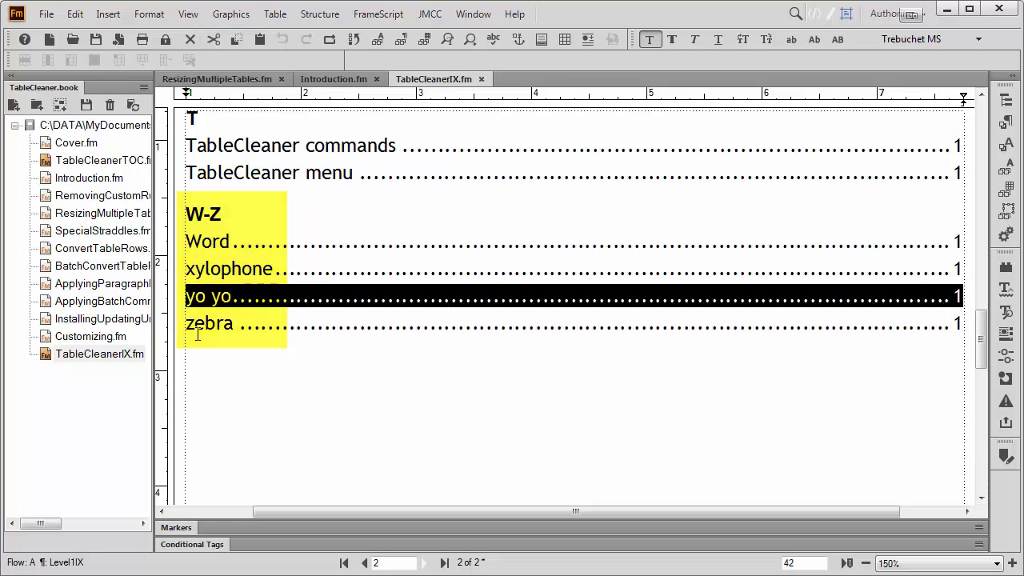
triple_click(202, 325)
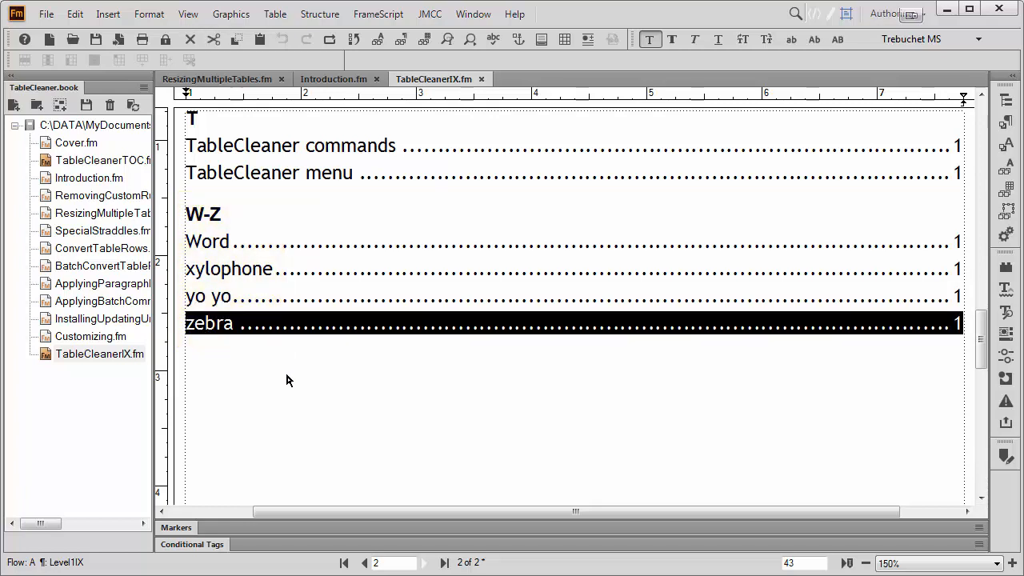
scroll(289, 380, "up", 1)
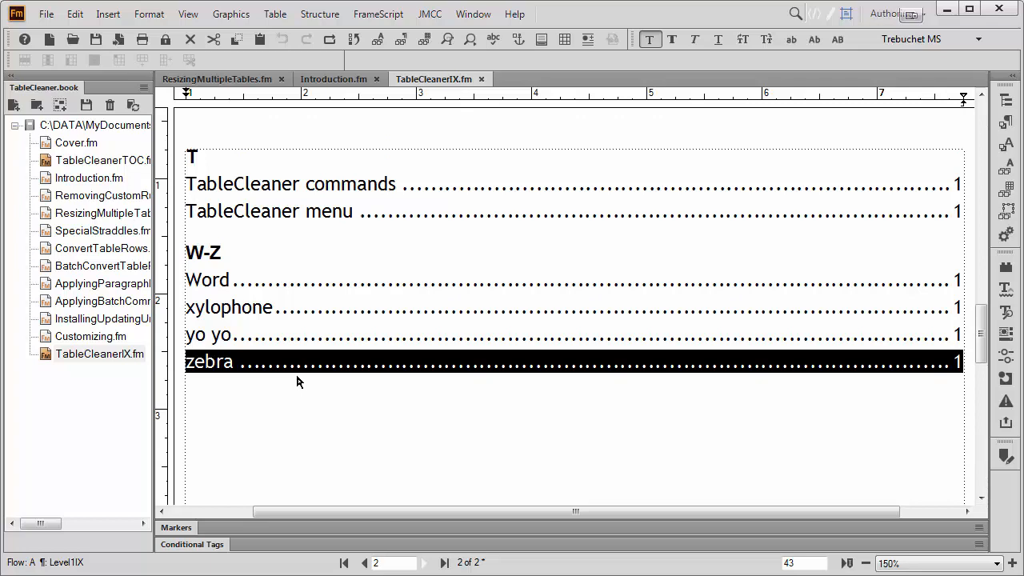